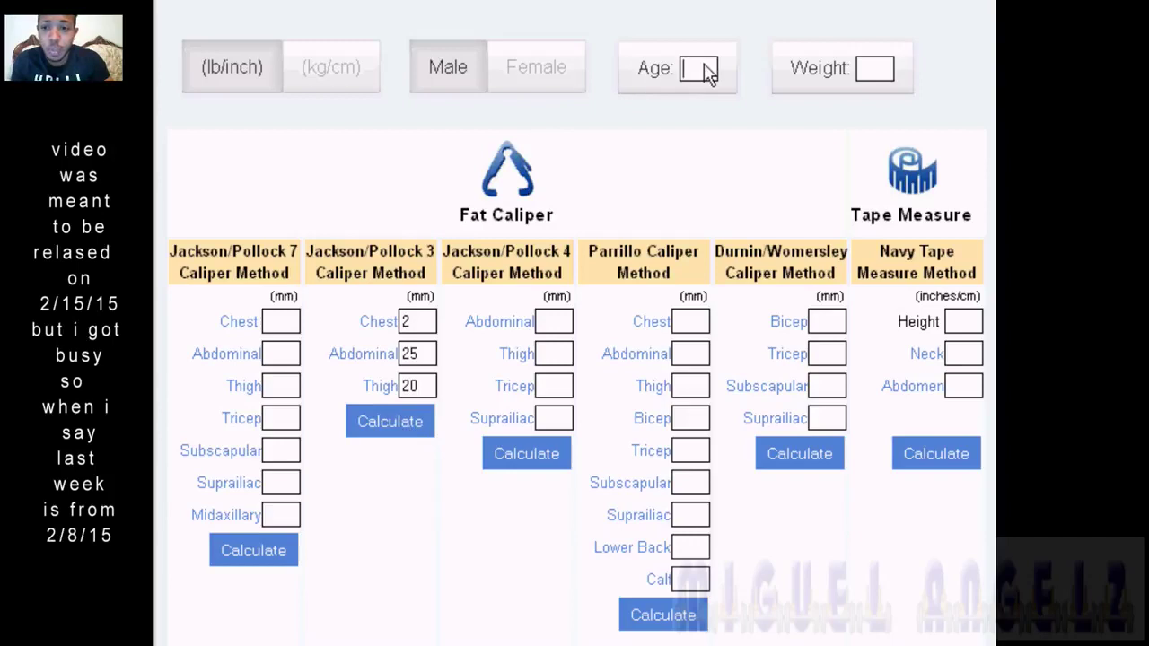
Set the age to 21 and the weight to 225.8 lb, and review the Jackson/Pollock 3 body composition results.
{"action": "type", "text": "21"}
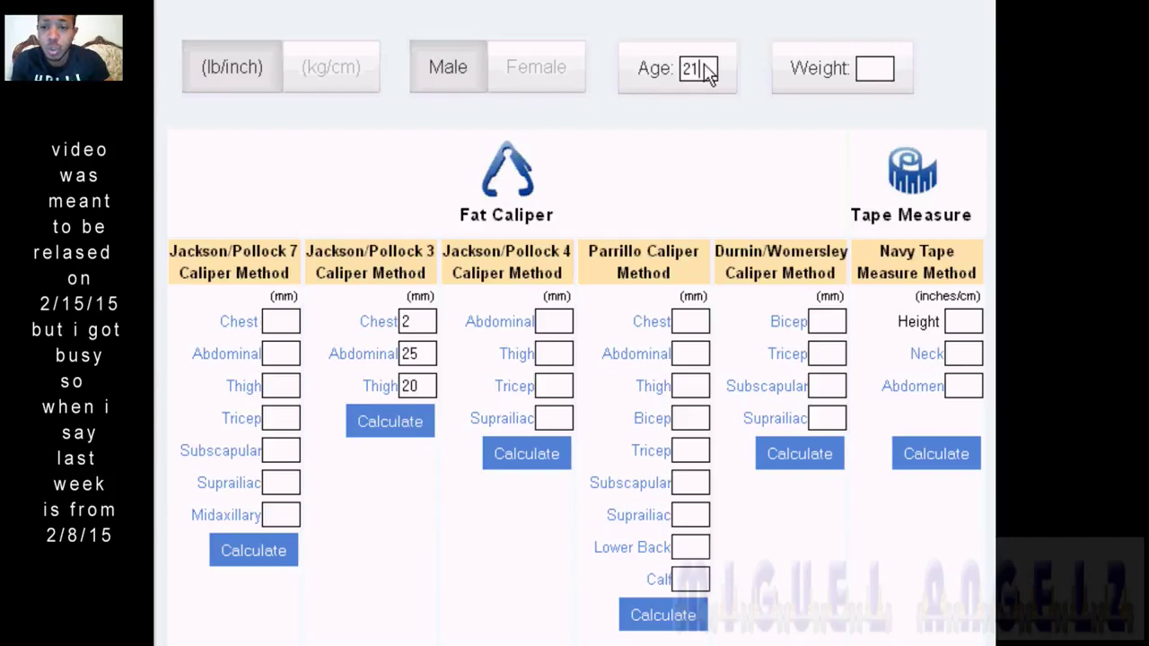
{"action": "left_click", "coordinate": [863, 77]}
{"action": "type", "text": "225.8"}
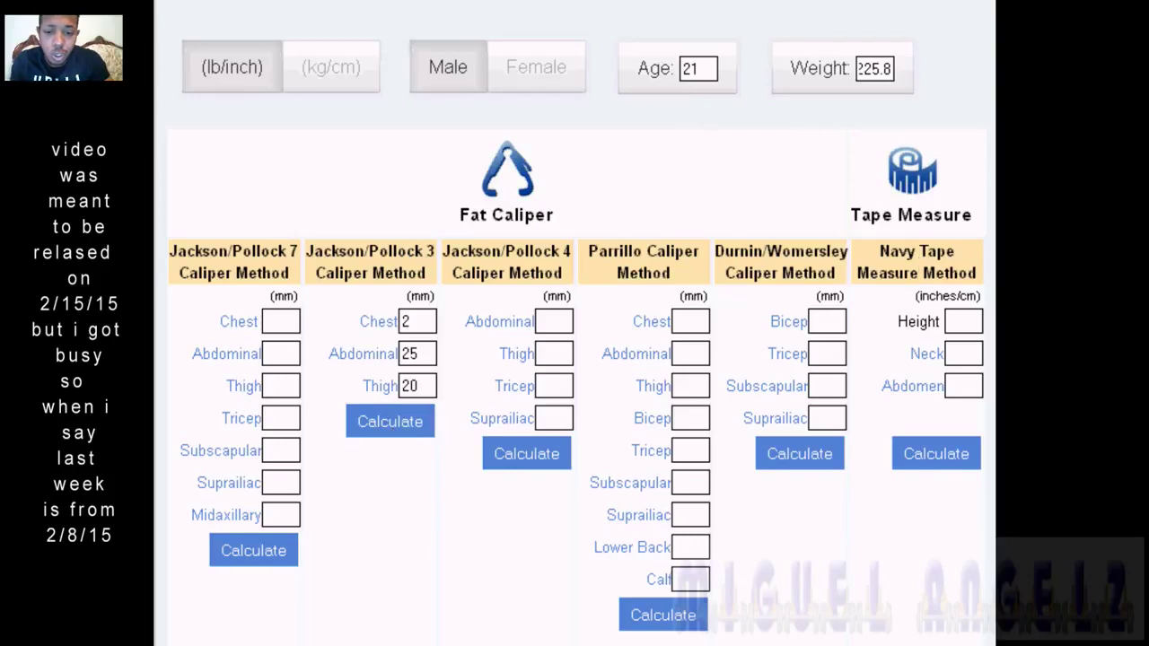
{"action": "scroll", "coordinate": [575, 323], "scroll_direction": "down", "scroll_amount": 5}
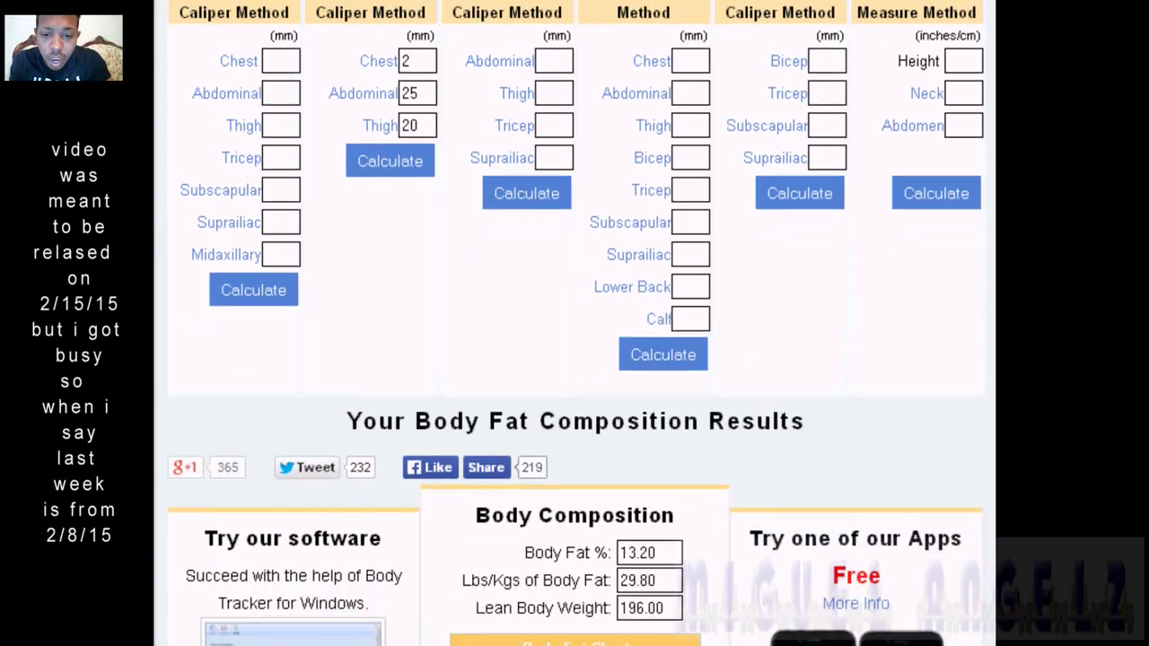
{"action": "scroll", "coordinate": [575, 324], "scroll_direction": "down", "scroll_amount": 2}
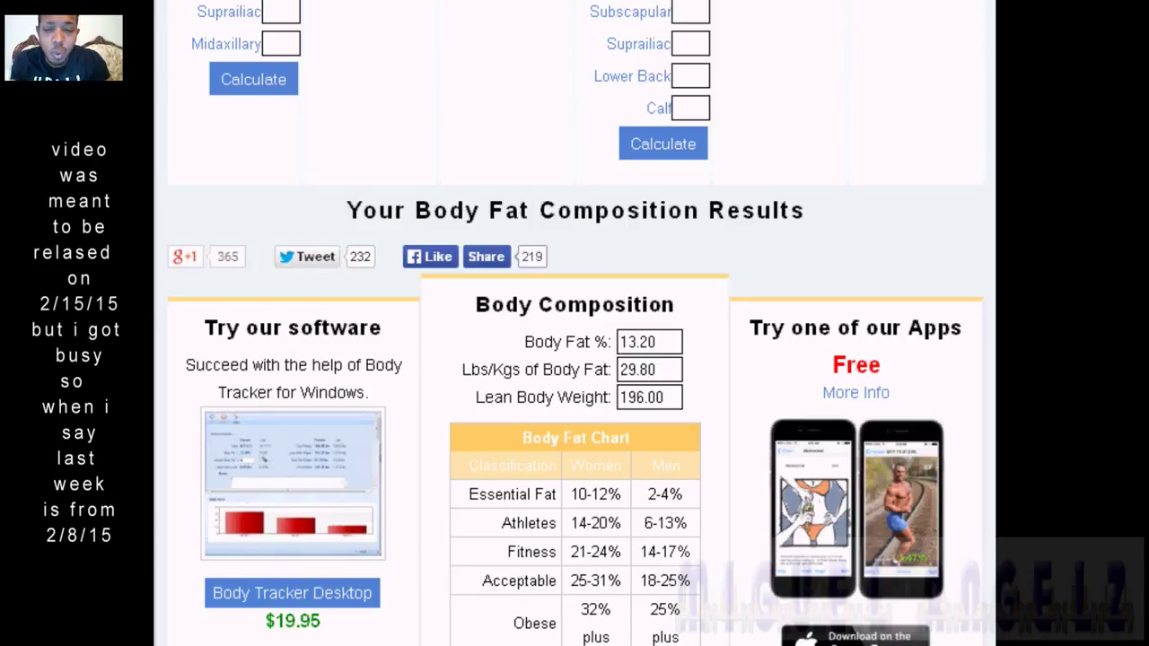
Fill in the Navy Tape Measure Method with height 72, neck 18.6 and abdomen 33.1 inches.
{"action": "scroll", "coordinate": [575, 324], "scroll_direction": "up", "scroll_amount": 5}
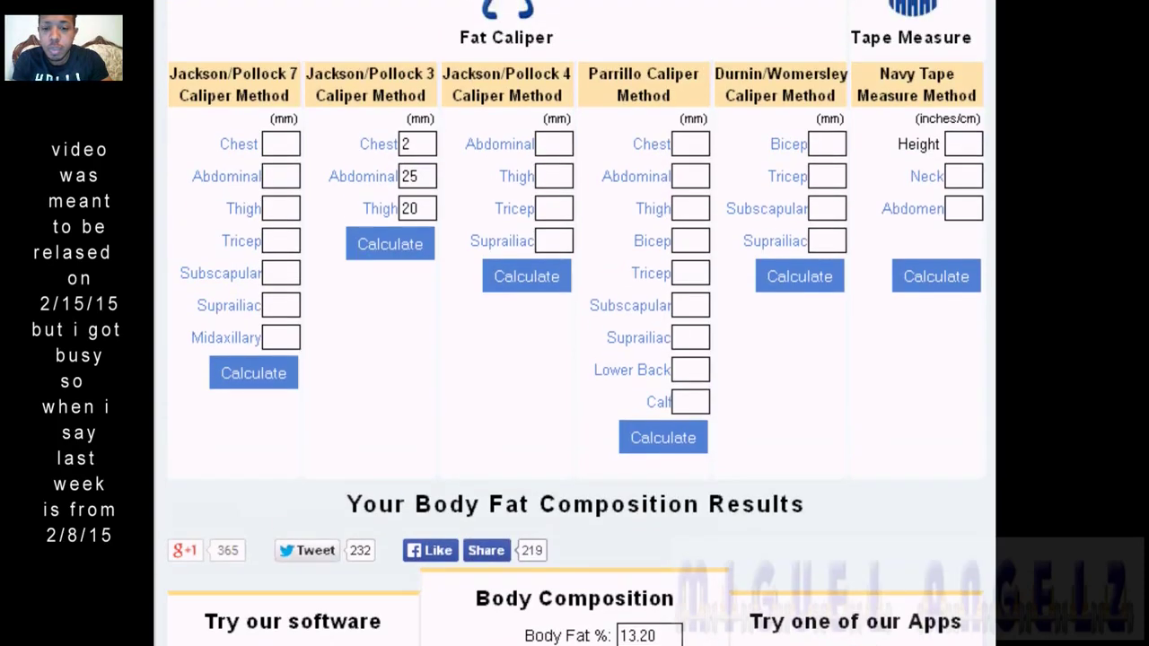
{"action": "scroll", "coordinate": [574, 323], "scroll_direction": "up", "scroll_amount": 1}
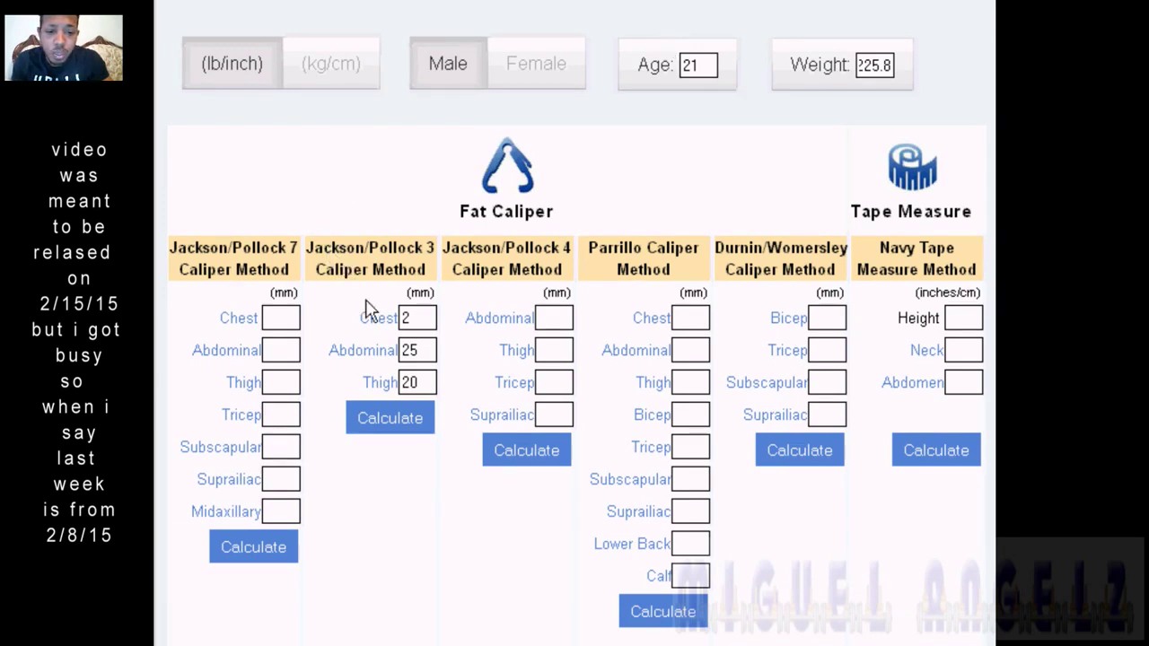
{"action": "mouse_move", "coordinate": [371, 320]}
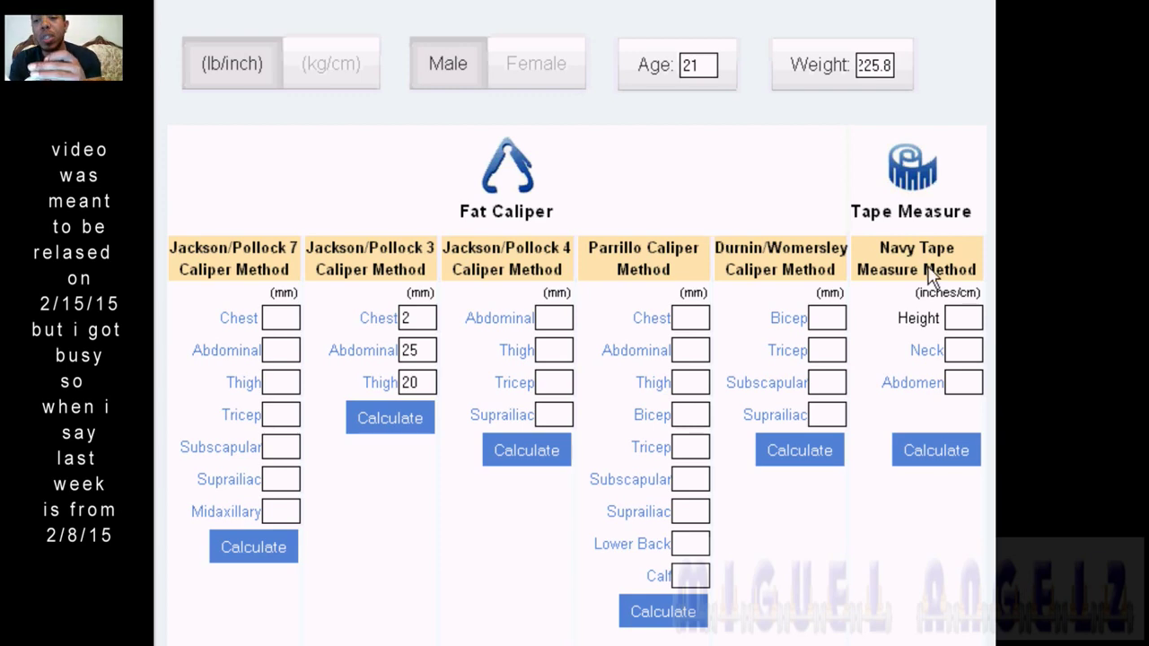
{"action": "left_click", "coordinate": [975, 327]}
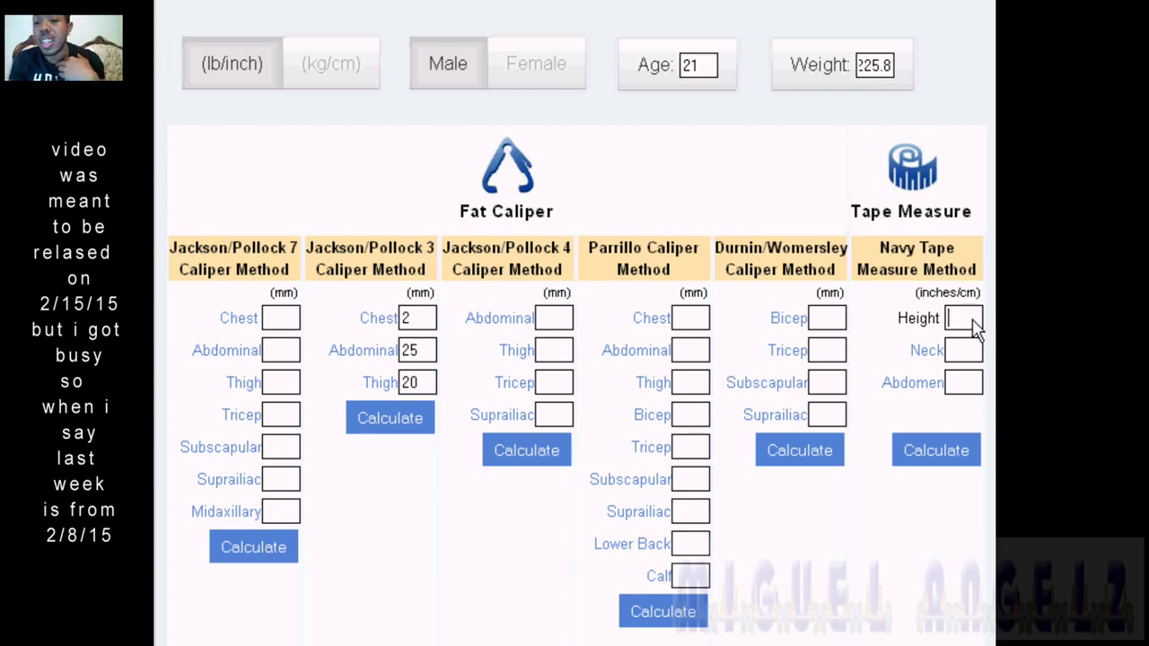
{"action": "type", "text": "72"}
{"action": "left_click", "coordinate": [971, 351]}
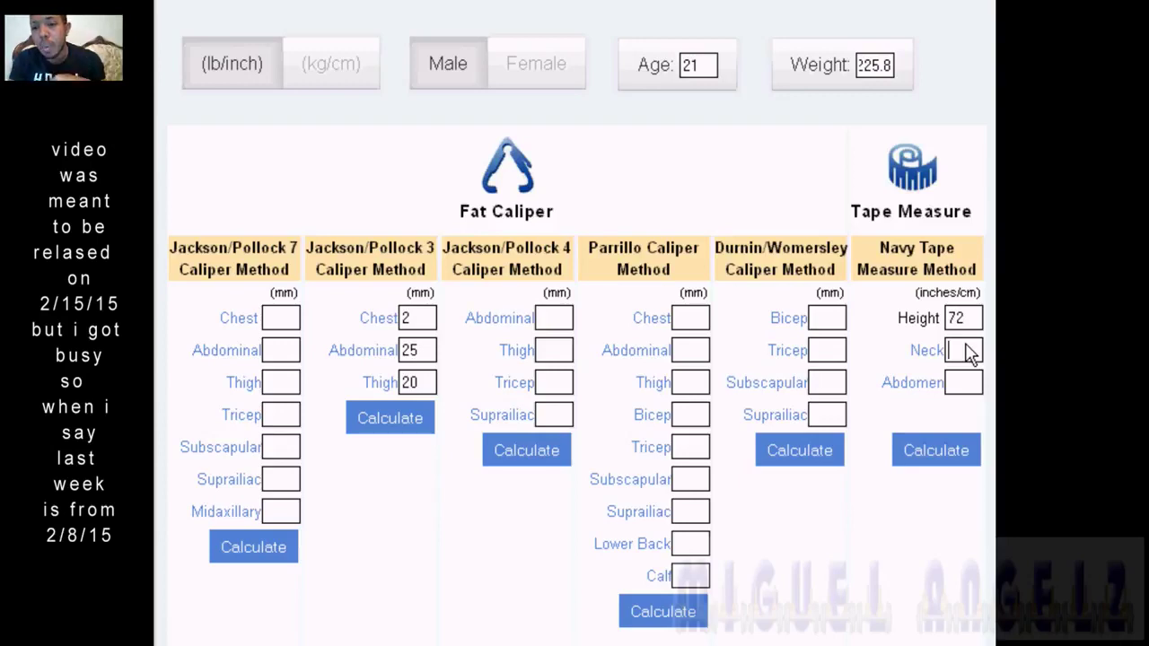
{"action": "type", "text": "18"}
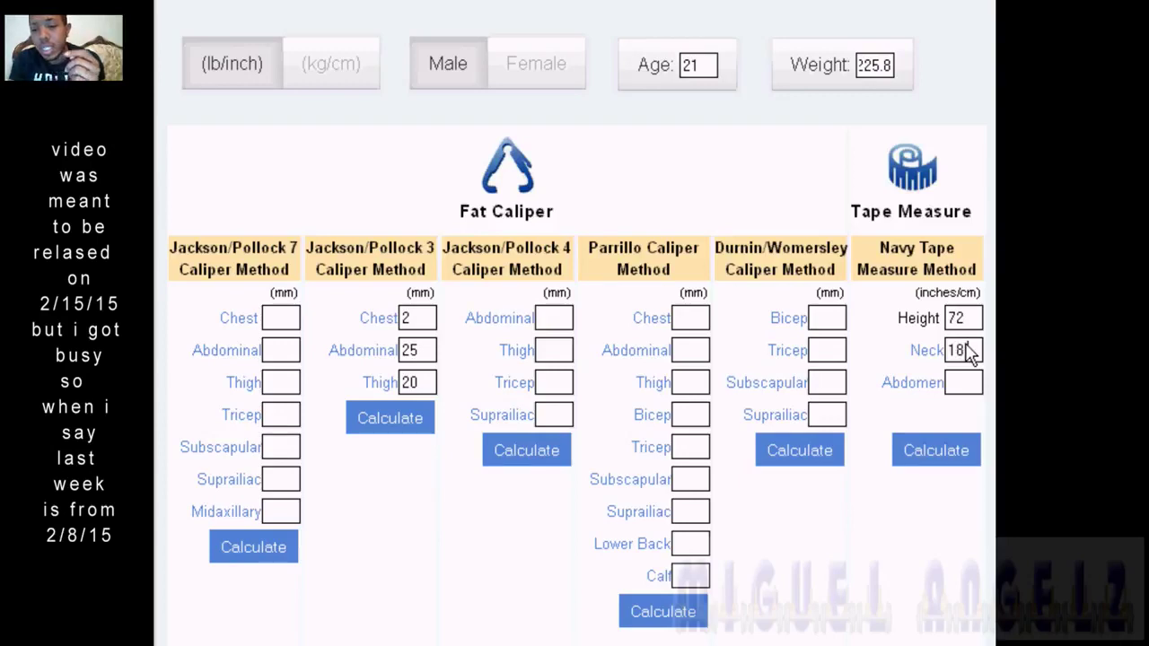
{"action": "type", "text": ".6"}
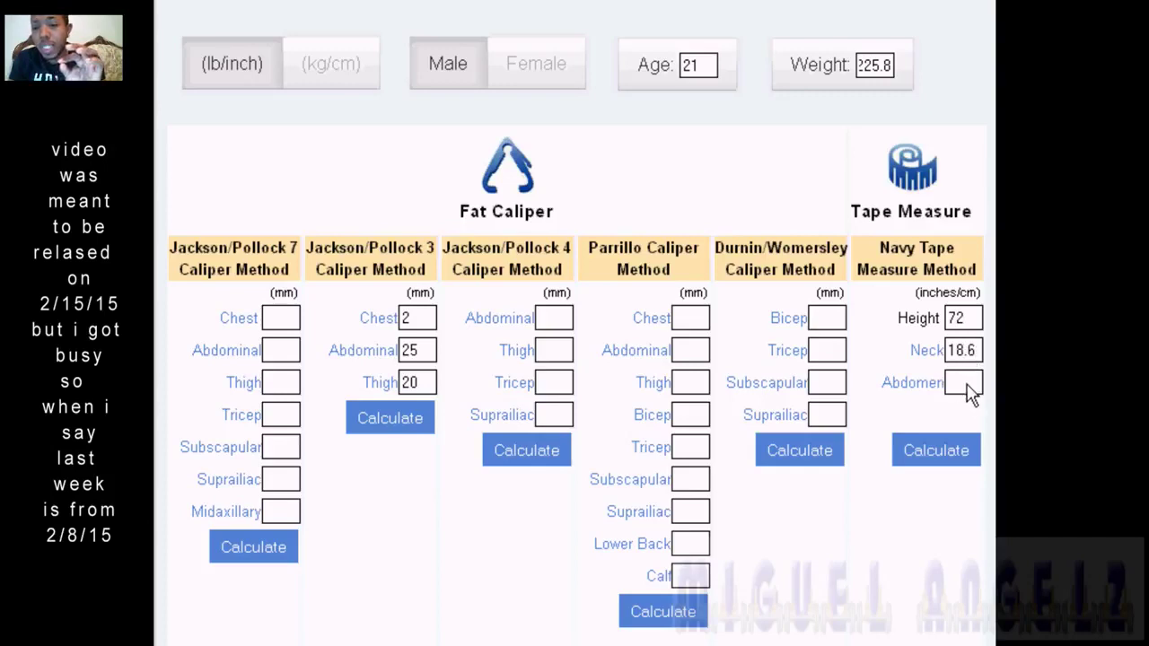
{"action": "left_click", "coordinate": [967, 386]}
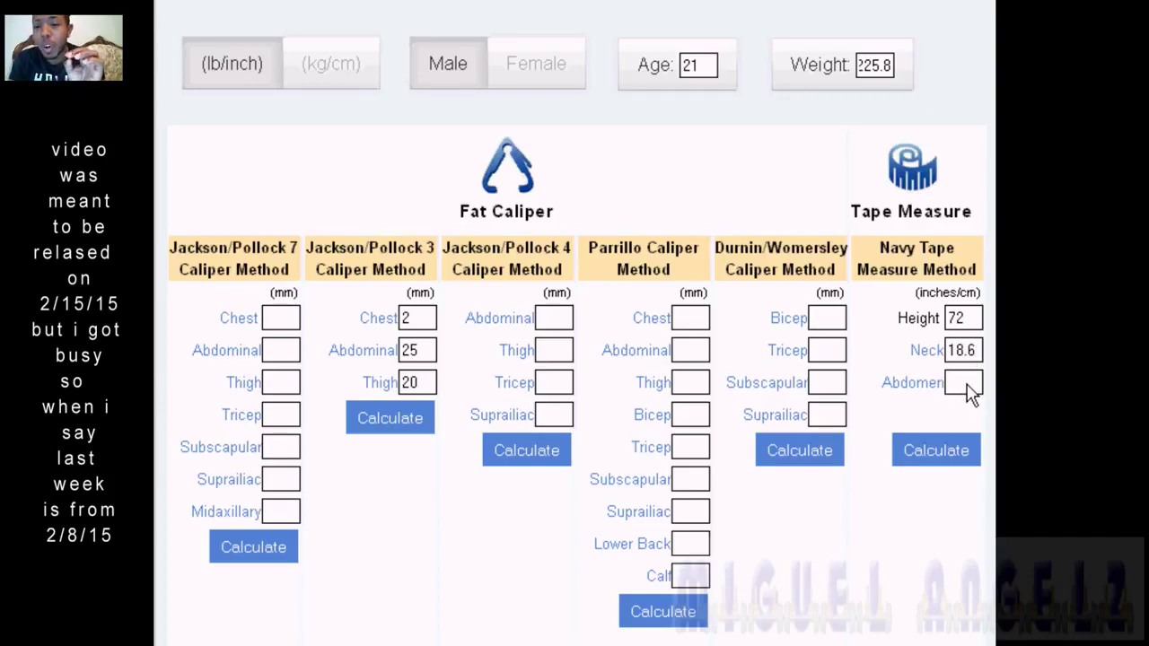
{"action": "type", "text": "33"}
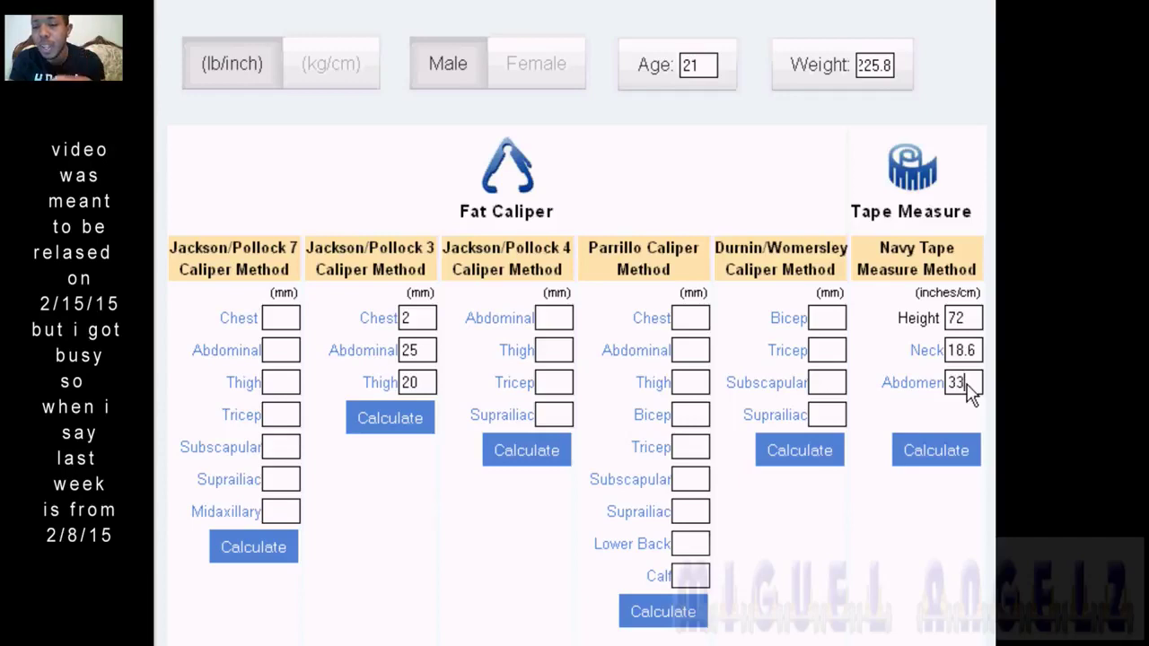
{"action": "type", "text": ".1"}
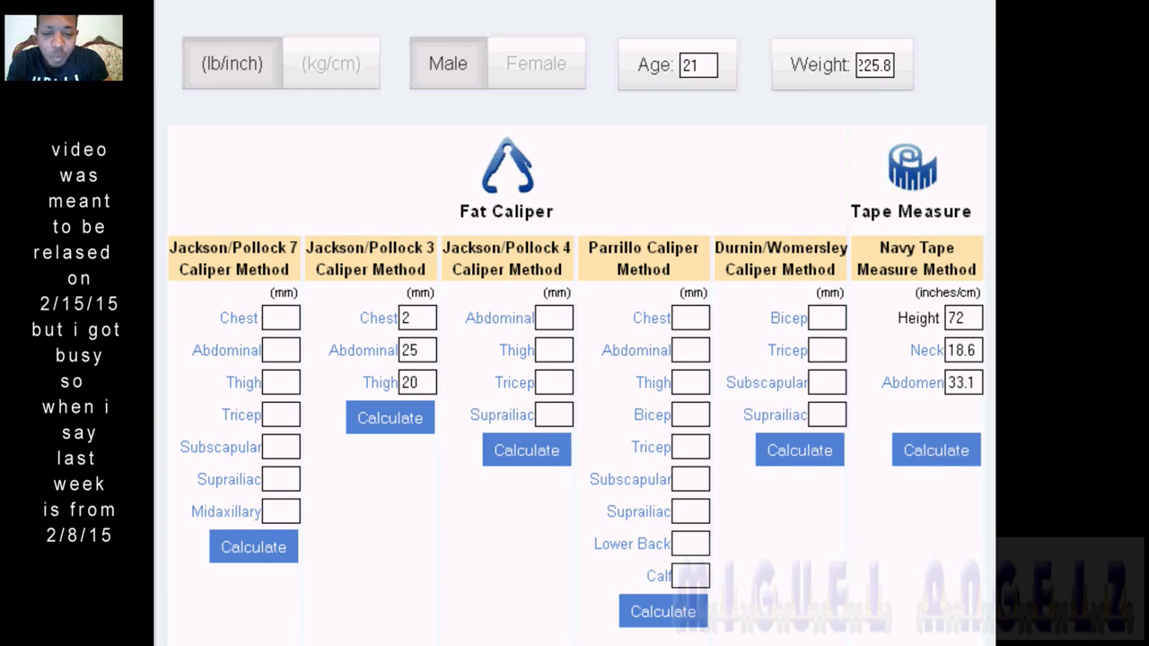
Calculate body fat with the Navy Tape Measure Method and check the result against the Body Fat Chart.
{"action": "left_click", "coordinate": [936, 450]}
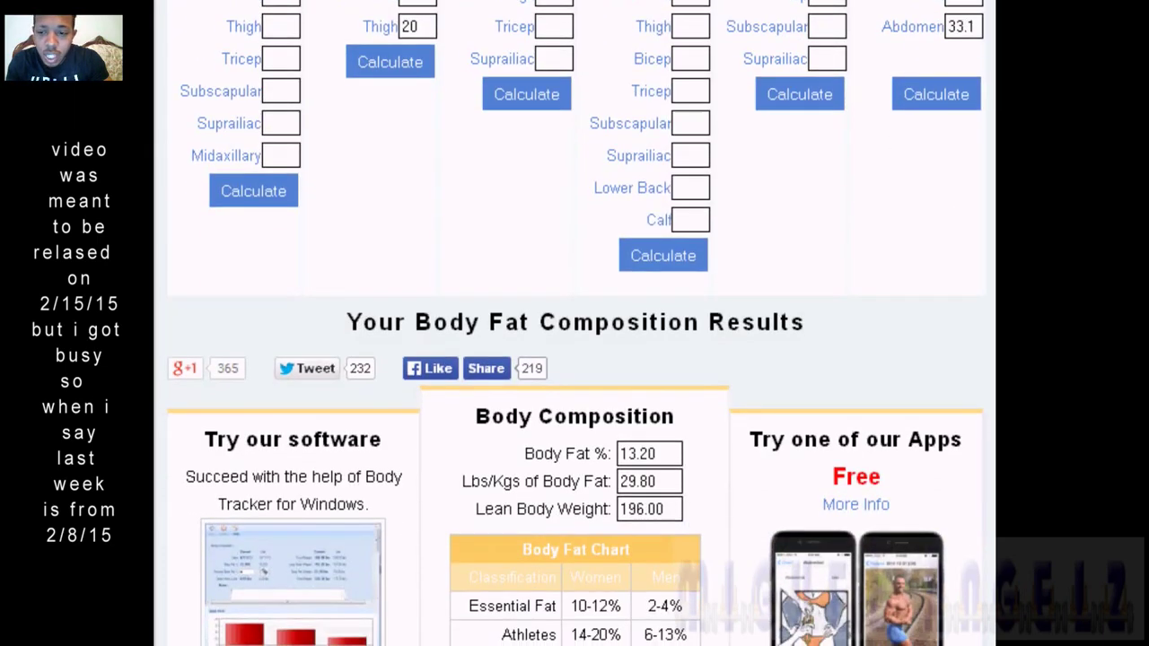
{"action": "scroll", "coordinate": [575, 323], "scroll_direction": "up", "scroll_amount": 3}
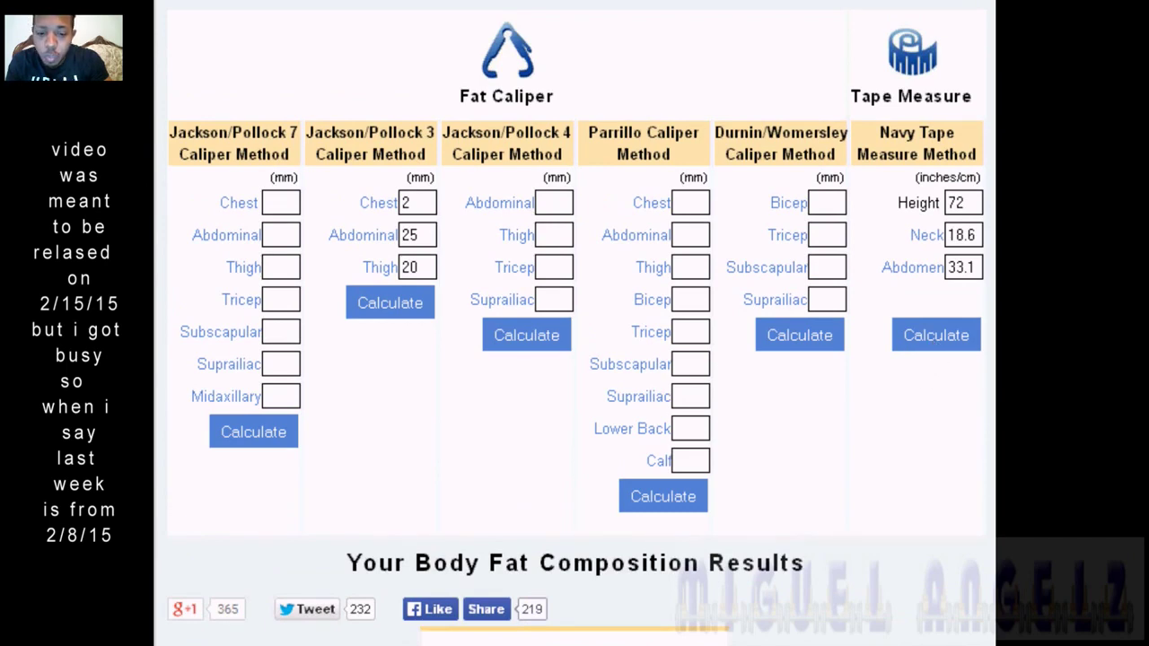
{"action": "scroll", "coordinate": [574, 323], "scroll_direction": "up", "scroll_amount": 1}
{"action": "scroll", "coordinate": [574, 323], "scroll_direction": "down", "scroll_amount": 3}
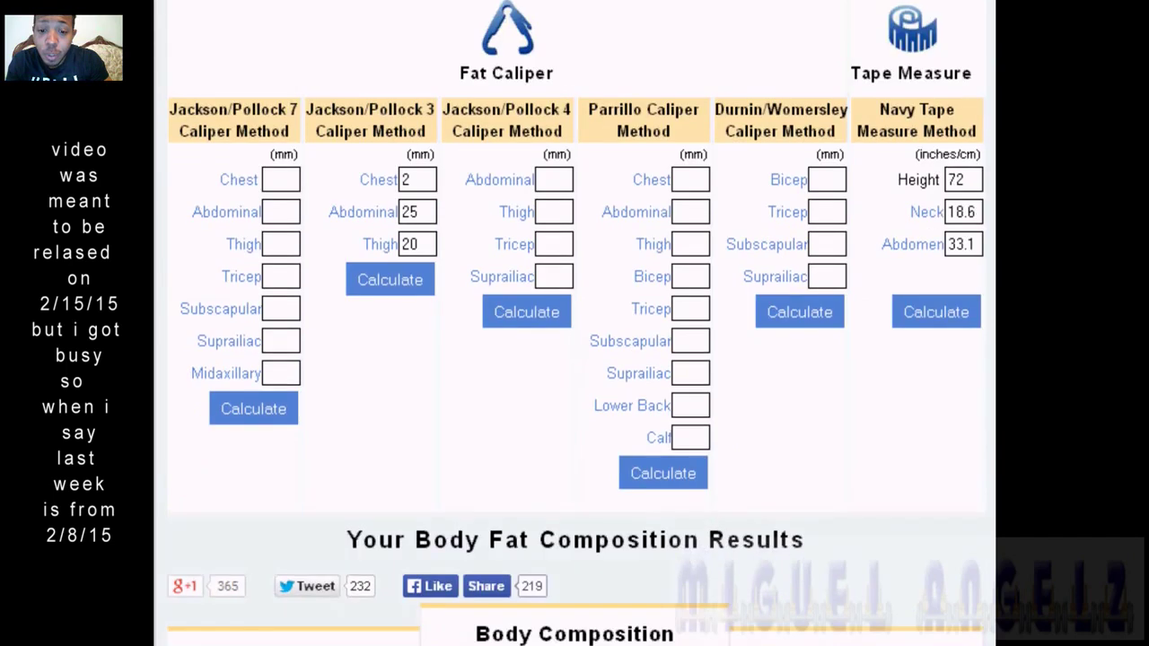
{"action": "scroll", "coordinate": [574, 323], "scroll_direction": "down", "scroll_amount": 4}
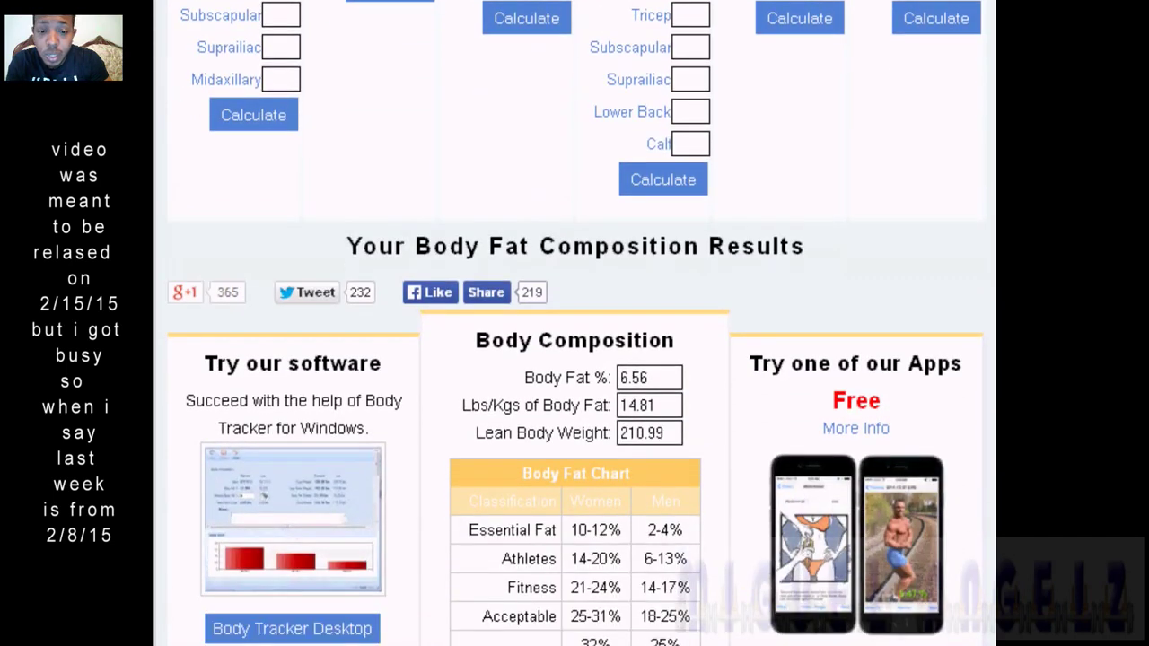
{"action": "scroll", "coordinate": [575, 323], "scroll_direction": "down", "scroll_amount": 1}
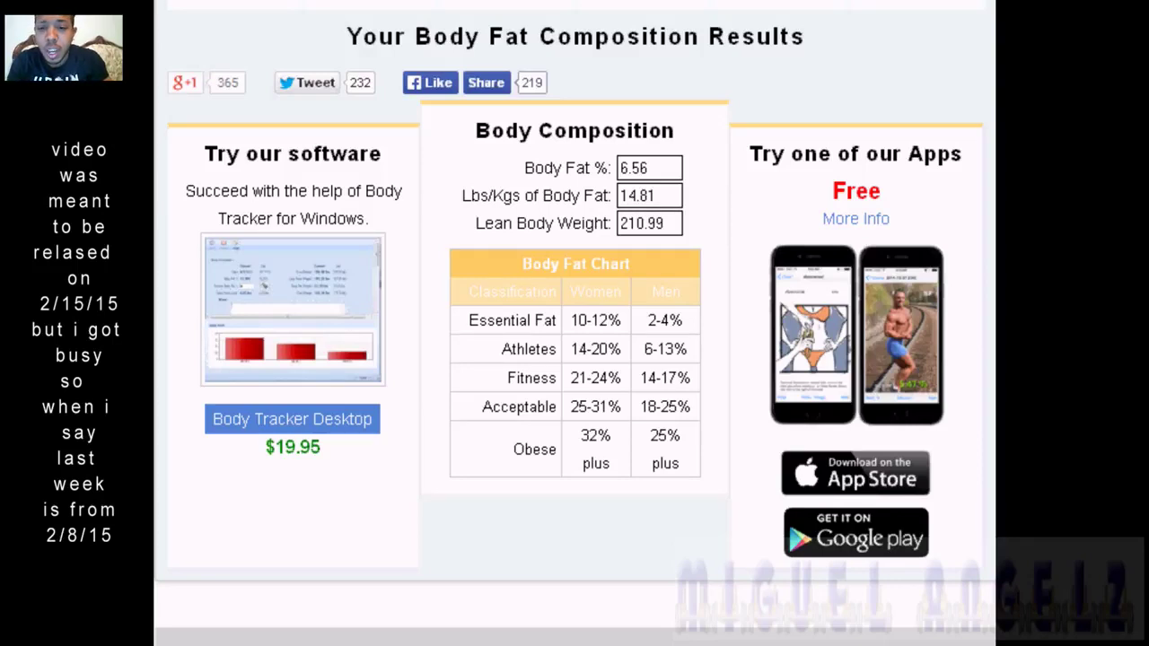
Review the caliper methods' measurement sites, including the Tricep description, alongside the entered measurements and body composition results.
{"action": "scroll", "coordinate": [574, 323], "scroll_direction": "up", "scroll_amount": 4}
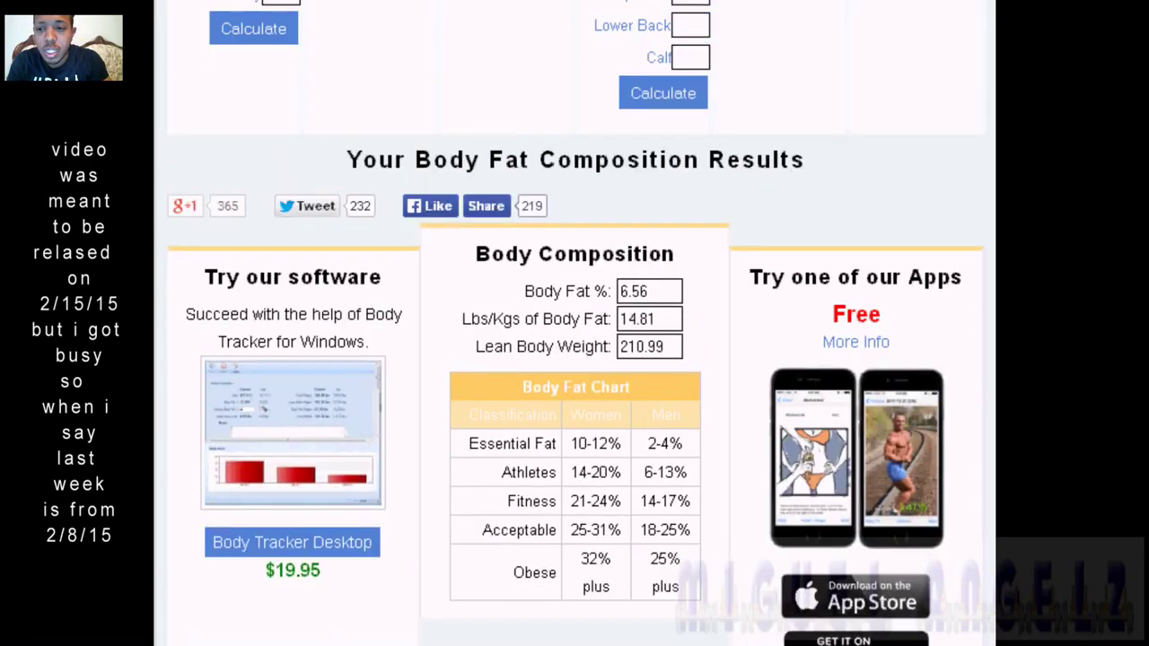
{"action": "scroll", "coordinate": [574, 323], "scroll_direction": "up", "scroll_amount": 2}
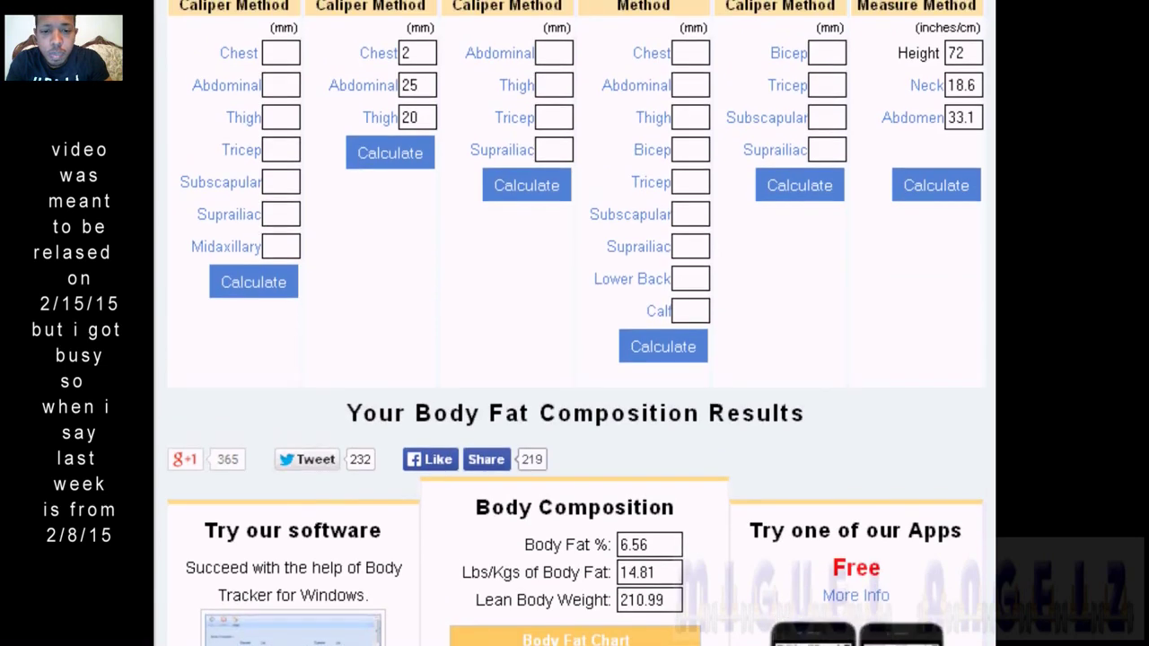
{"action": "scroll", "coordinate": [574, 323], "scroll_direction": "up", "scroll_amount": 1}
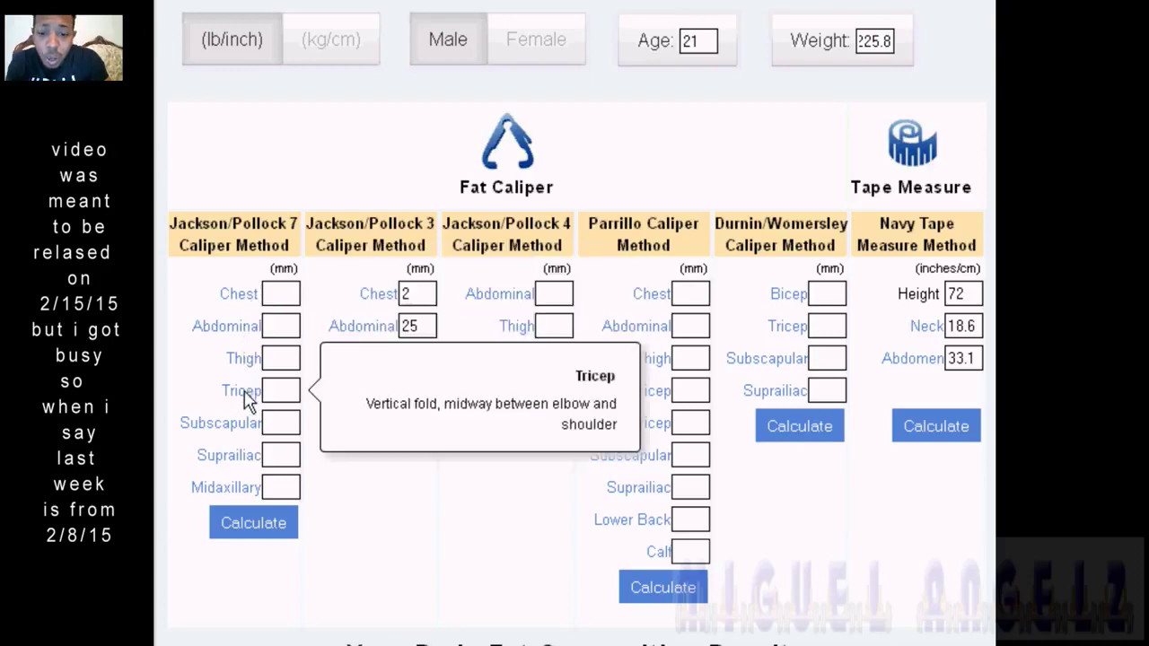
{"action": "mouse_move", "coordinate": [248, 435]}
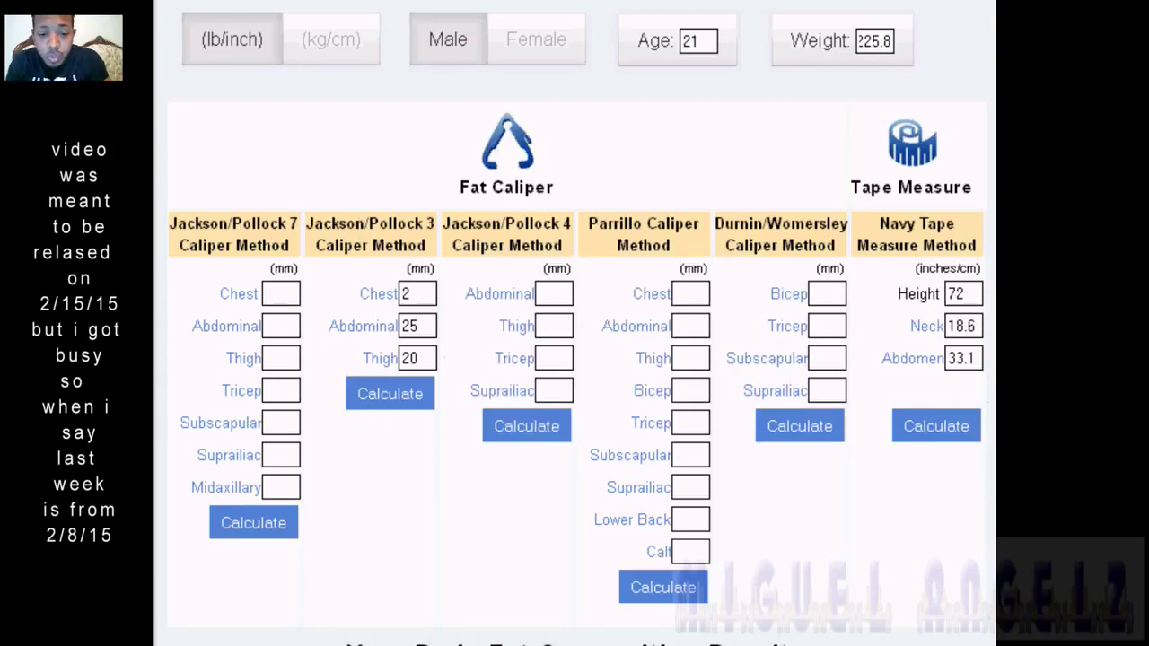
{"action": "scroll", "coordinate": [981, 392], "scroll_direction": "down", "scroll_amount": 2}
{"action": "scroll", "coordinate": [574, 323], "scroll_direction": "down", "scroll_amount": 10}
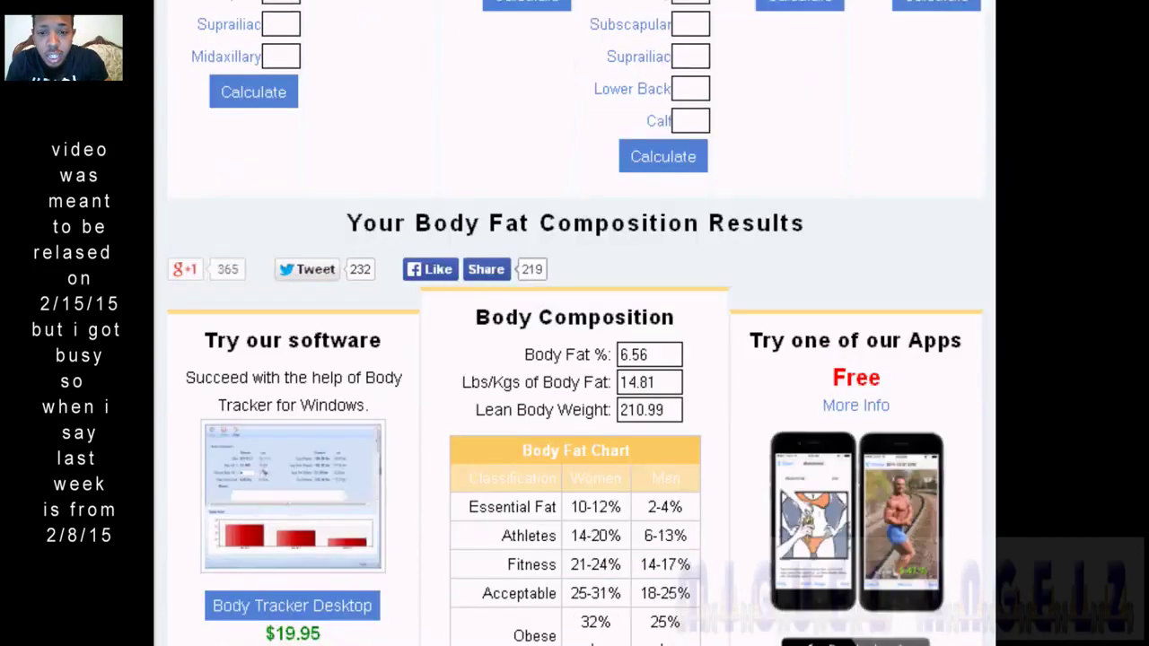
{"action": "scroll", "coordinate": [574, 323], "scroll_direction": "up", "scroll_amount": 3}
{"action": "scroll", "coordinate": [574, 323], "scroll_direction": "up", "scroll_amount": 8}
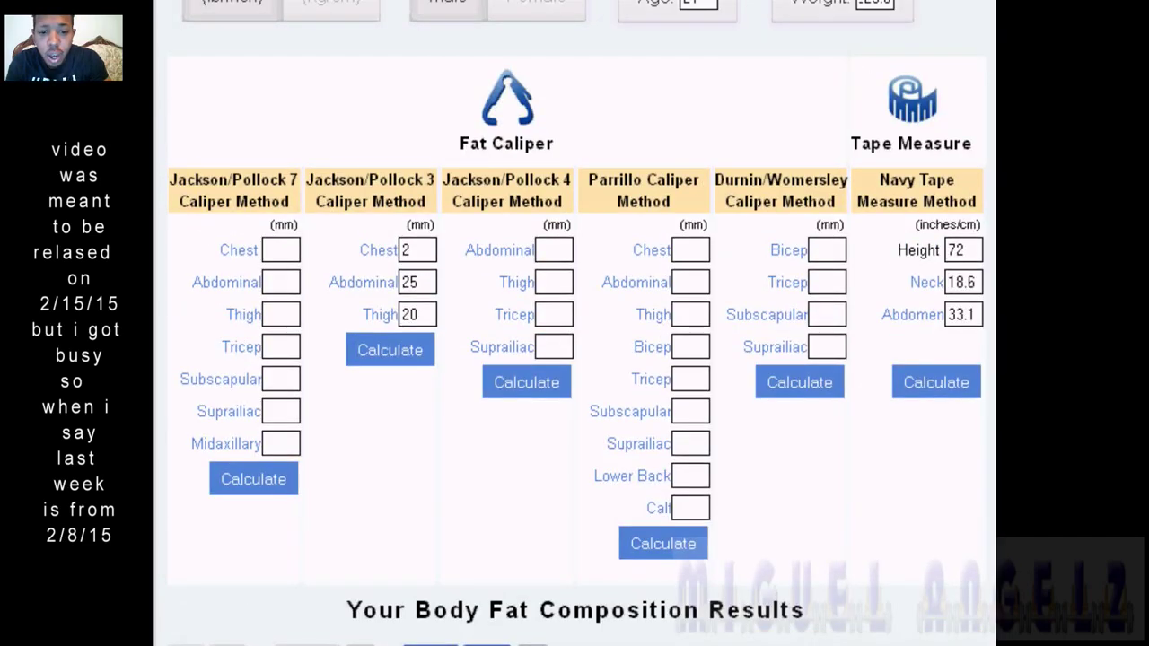
{"action": "scroll", "coordinate": [575, 323], "scroll_direction": "up", "scroll_amount": 2}
{"action": "scroll", "coordinate": [574, 323], "scroll_direction": "down", "scroll_amount": 1}
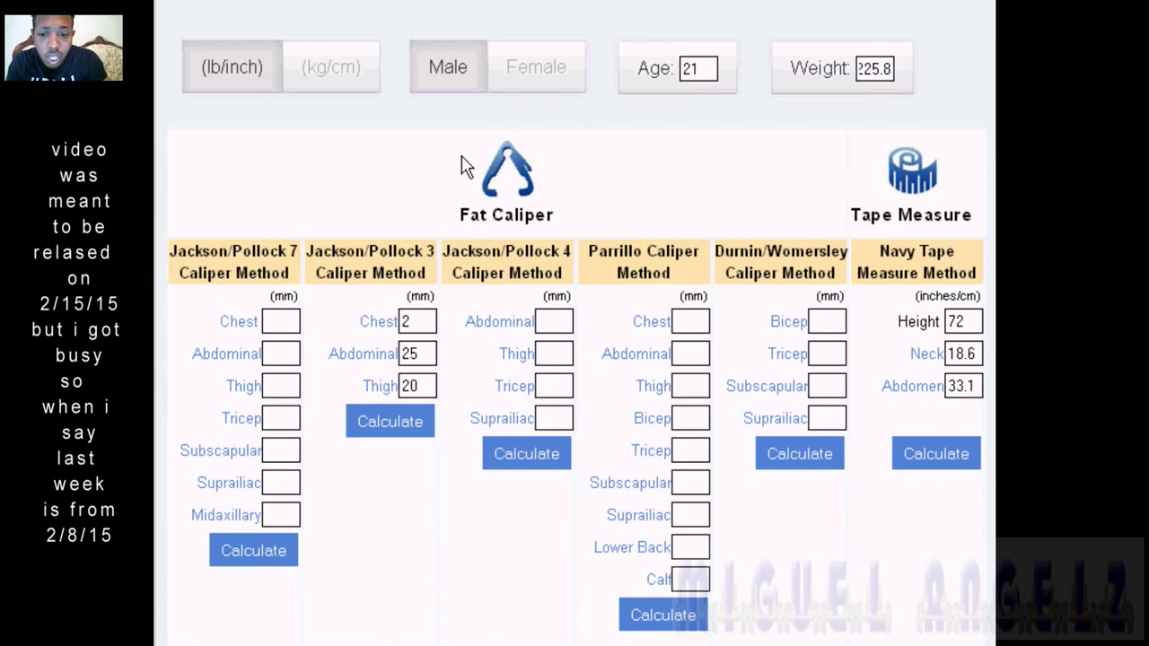
Open the male caliper sites guide from the Jackson/Pollock 3 Chest entry and browse its measurement illustrations and videos.
{"action": "left_click", "coordinate": [384, 330]}
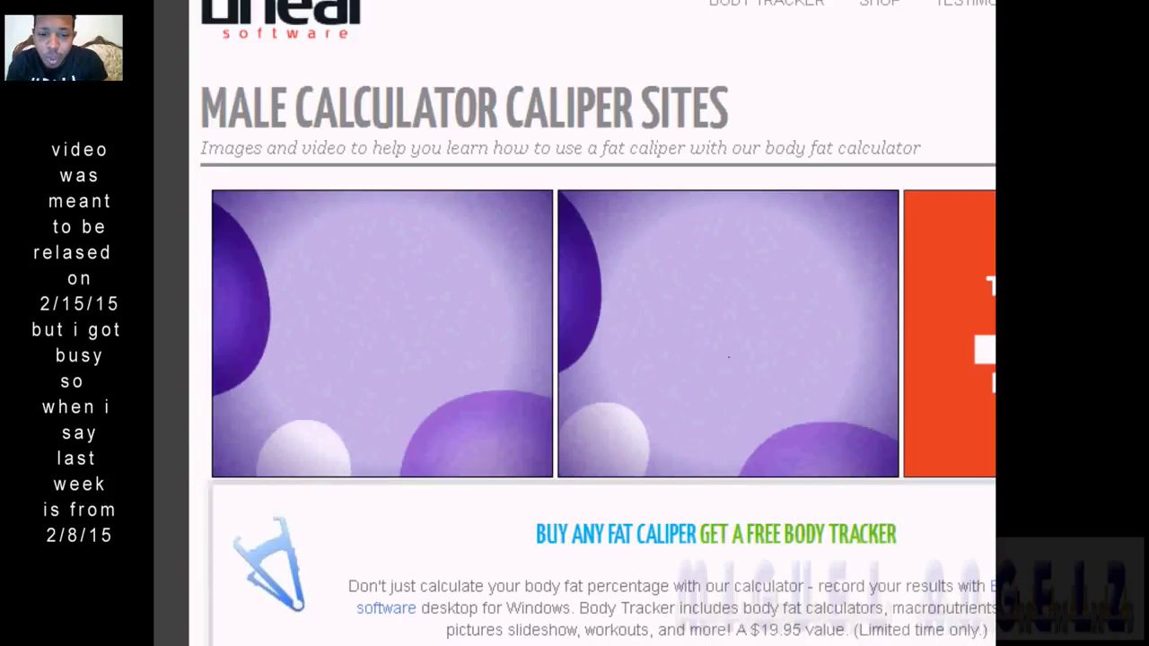
{"action": "scroll", "coordinate": [601, 359], "scroll_direction": "down", "scroll_amount": 4}
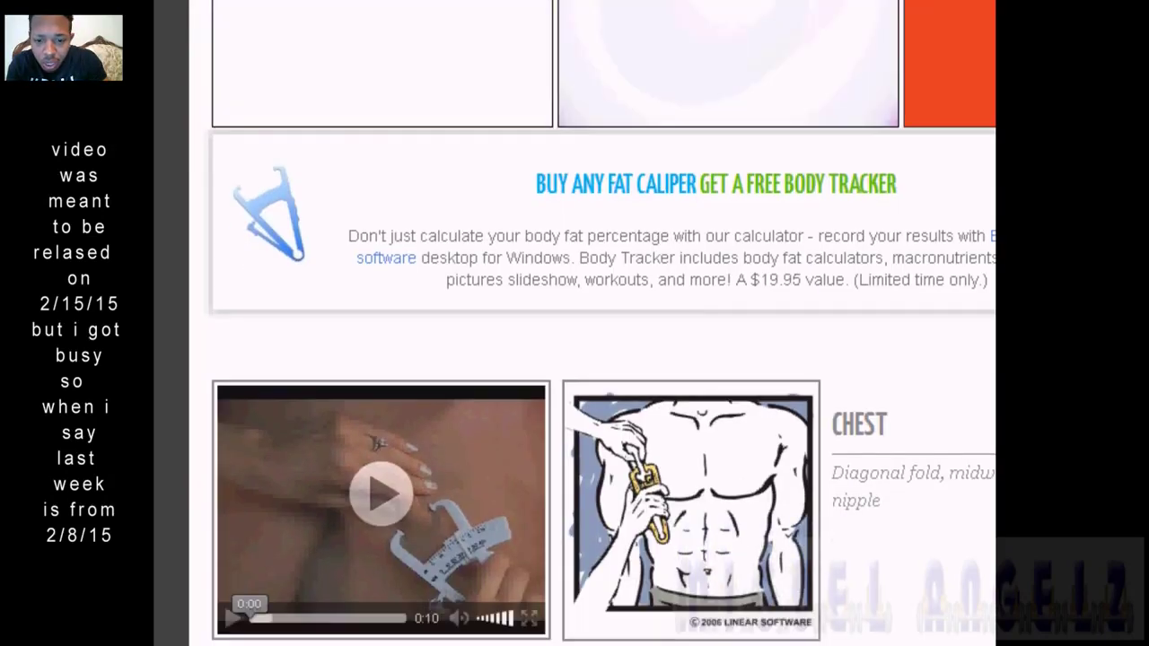
{"action": "scroll", "coordinate": [601, 323], "scroll_direction": "down", "scroll_amount": 5}
{"action": "scroll", "coordinate": [602, 323], "scroll_direction": "up", "scroll_amount": 3}
{"action": "scroll", "coordinate": [602, 323], "scroll_direction": "down", "scroll_amount": 3}
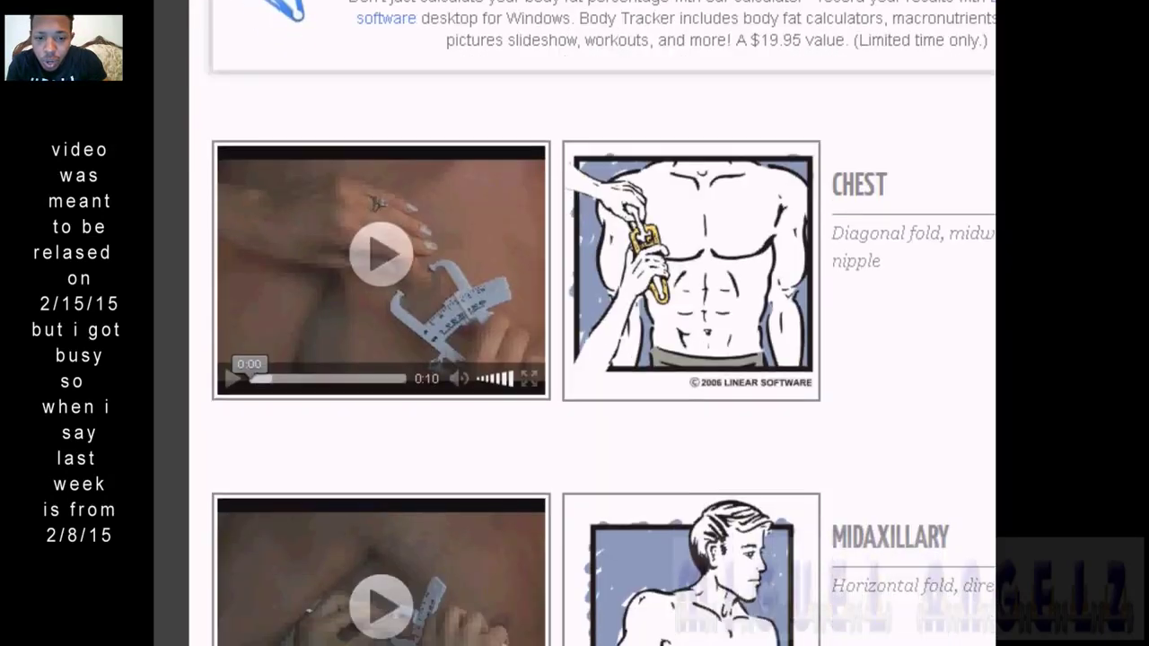
{"action": "scroll", "coordinate": [602, 323], "scroll_direction": "down", "scroll_amount": 6}
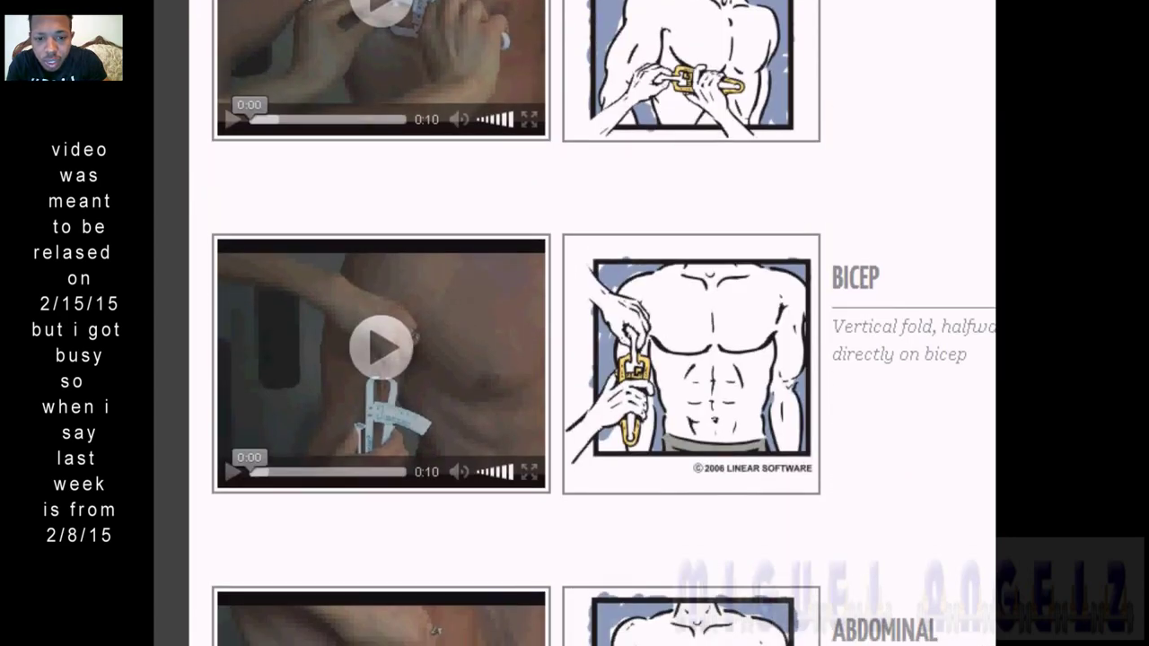
{"action": "scroll", "coordinate": [602, 324], "scroll_direction": "down", "scroll_amount": 10}
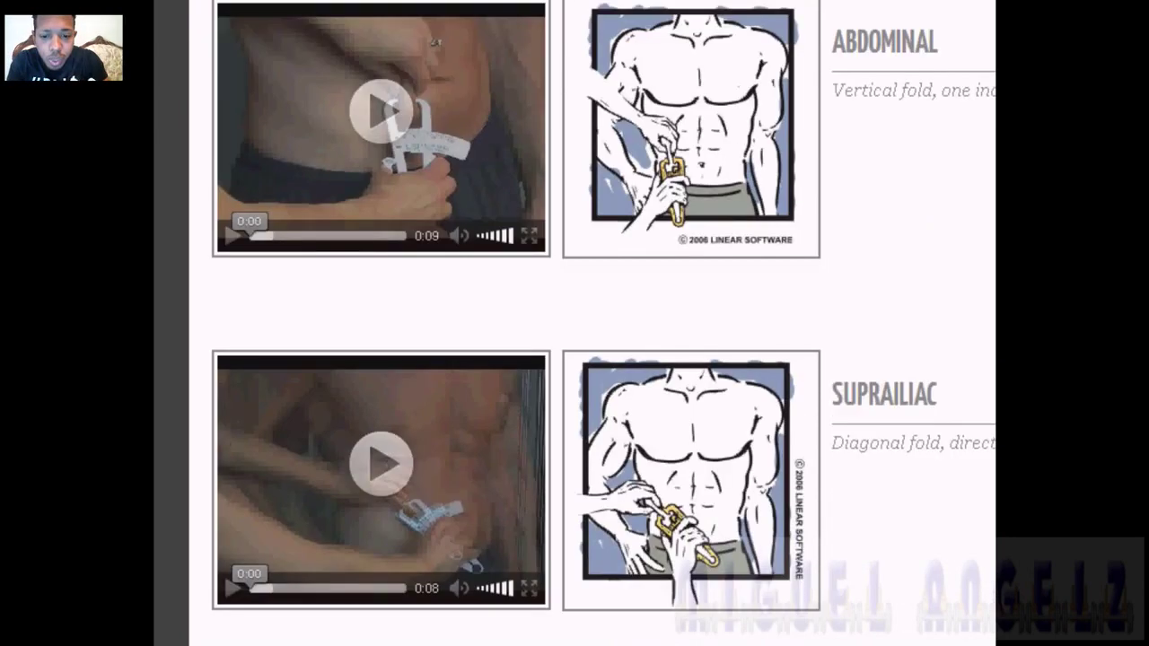
{"action": "scroll", "coordinate": [602, 323], "scroll_direction": "down", "scroll_amount": 14}
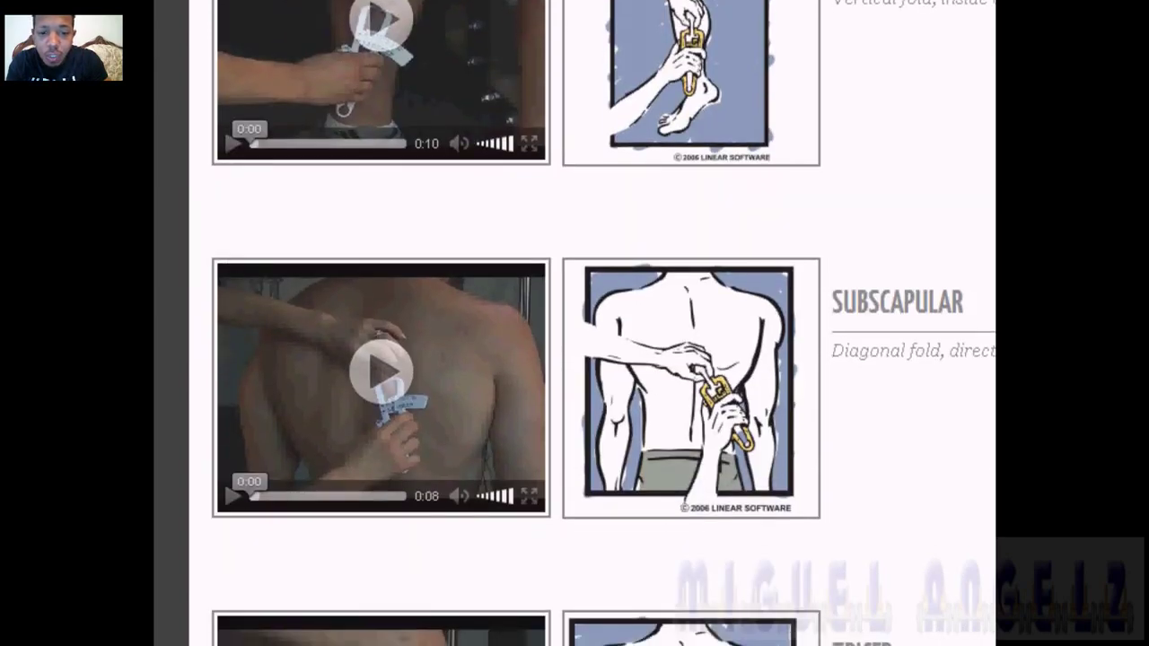
{"action": "scroll", "coordinate": [601, 323], "scroll_direction": "down", "scroll_amount": 10}
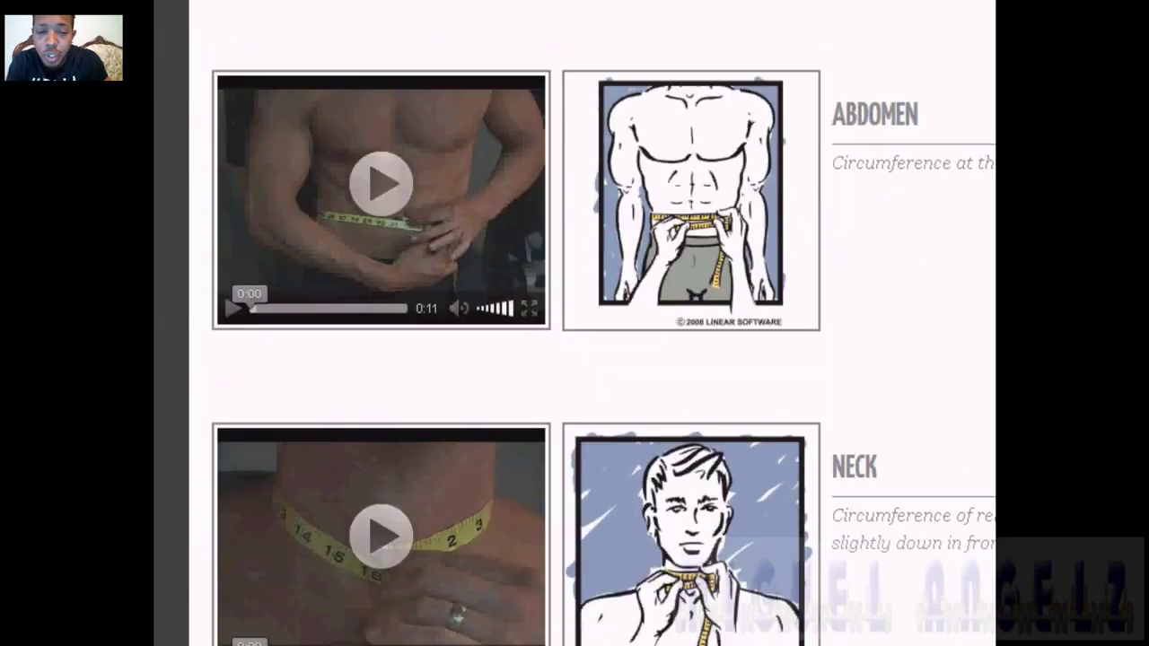
{"action": "scroll", "coordinate": [602, 324], "scroll_direction": "up", "scroll_amount": 20}
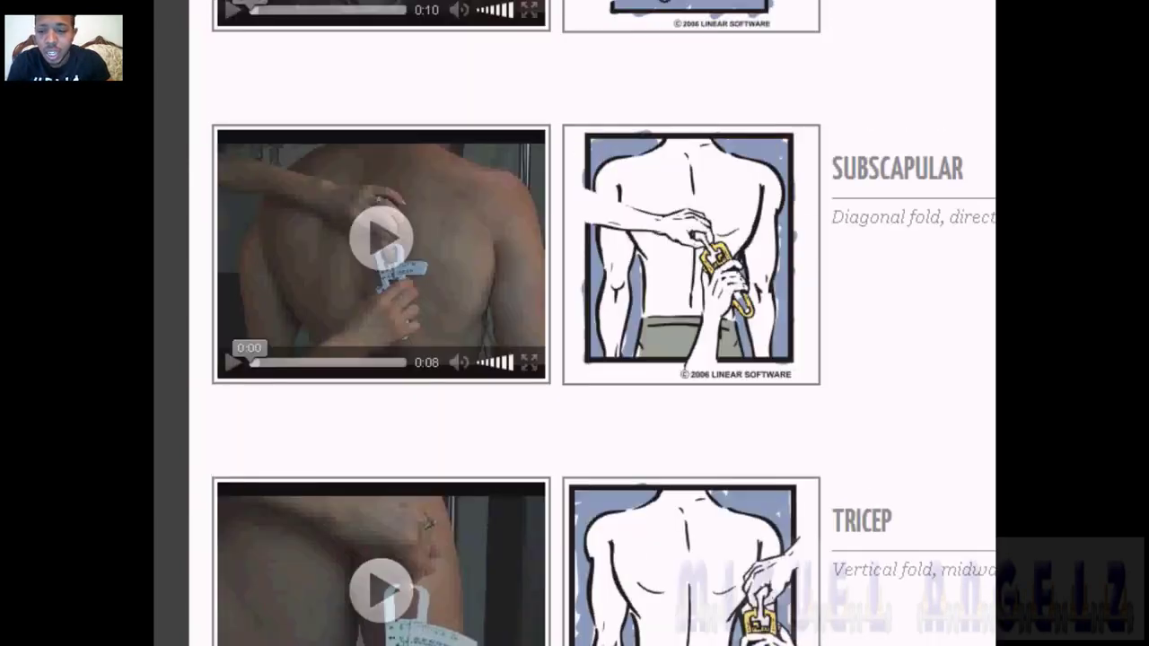